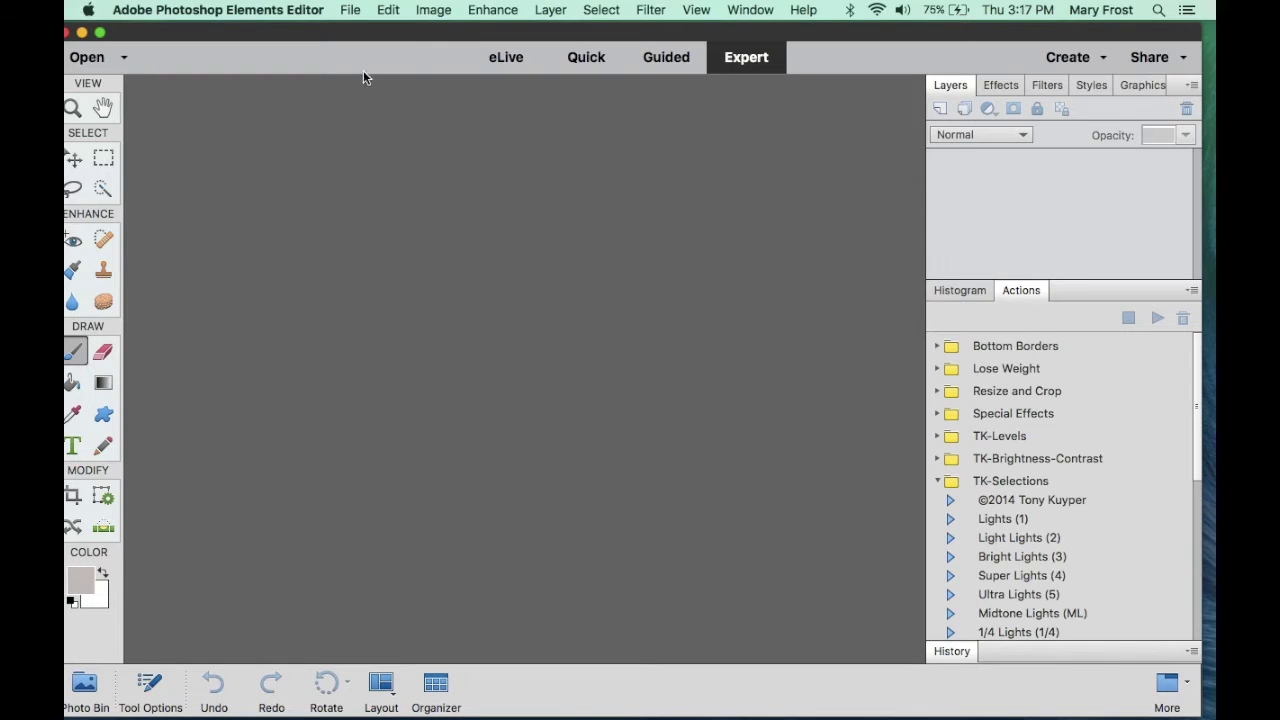
- Open the raw file StP_00285.dng from the images subfolder of "comparing jpeg to Raw" in the Desktop folder STCC June 7, 2018
drag(336, 31, 348, 29)
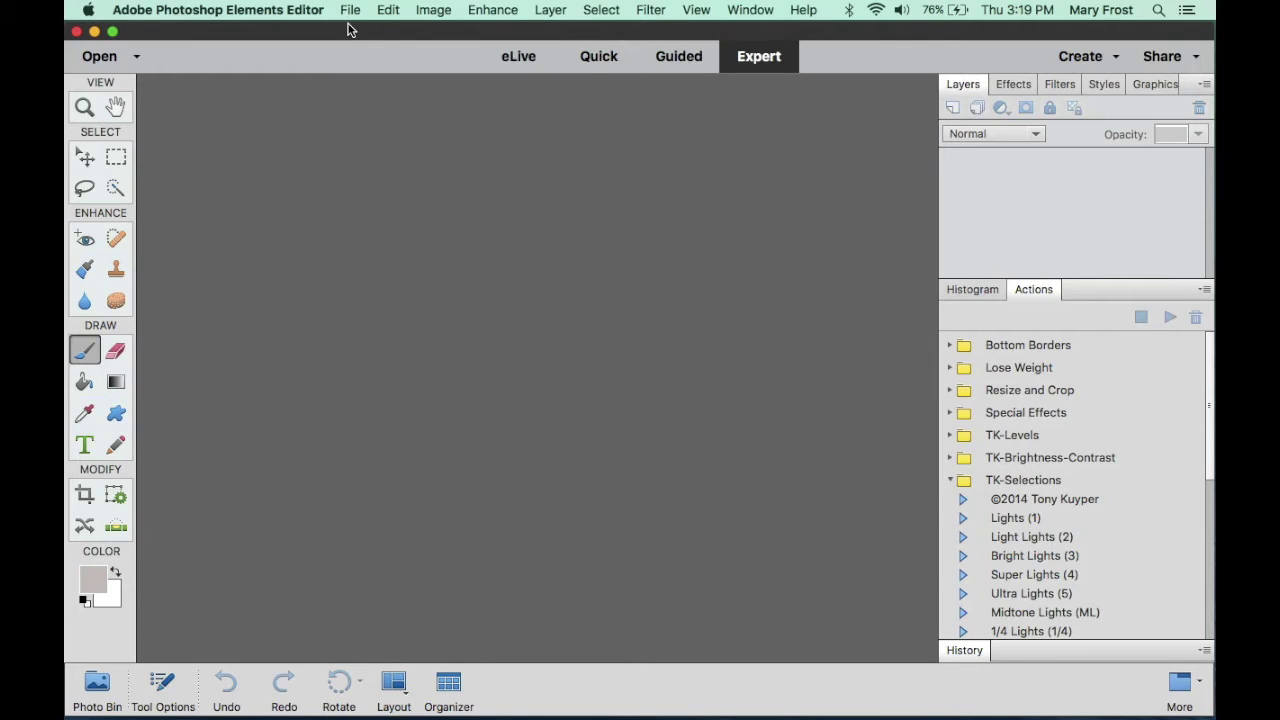
click(350, 10)
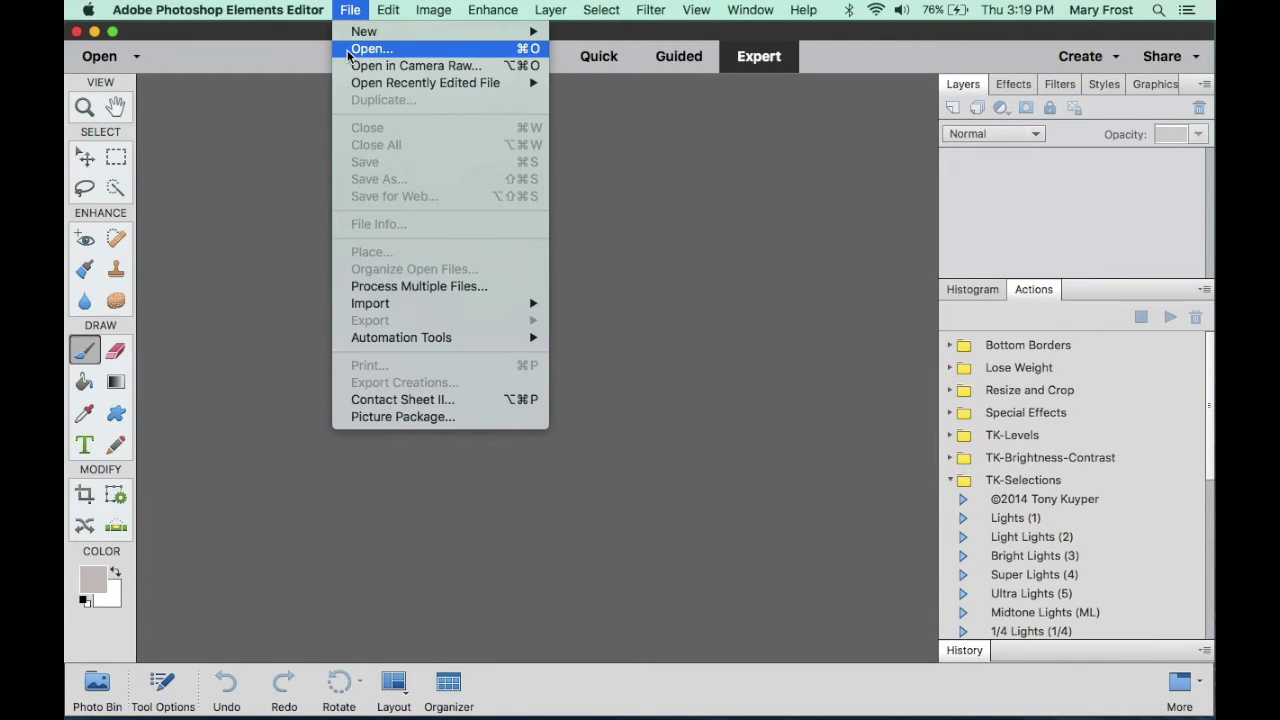
click(349, 50)
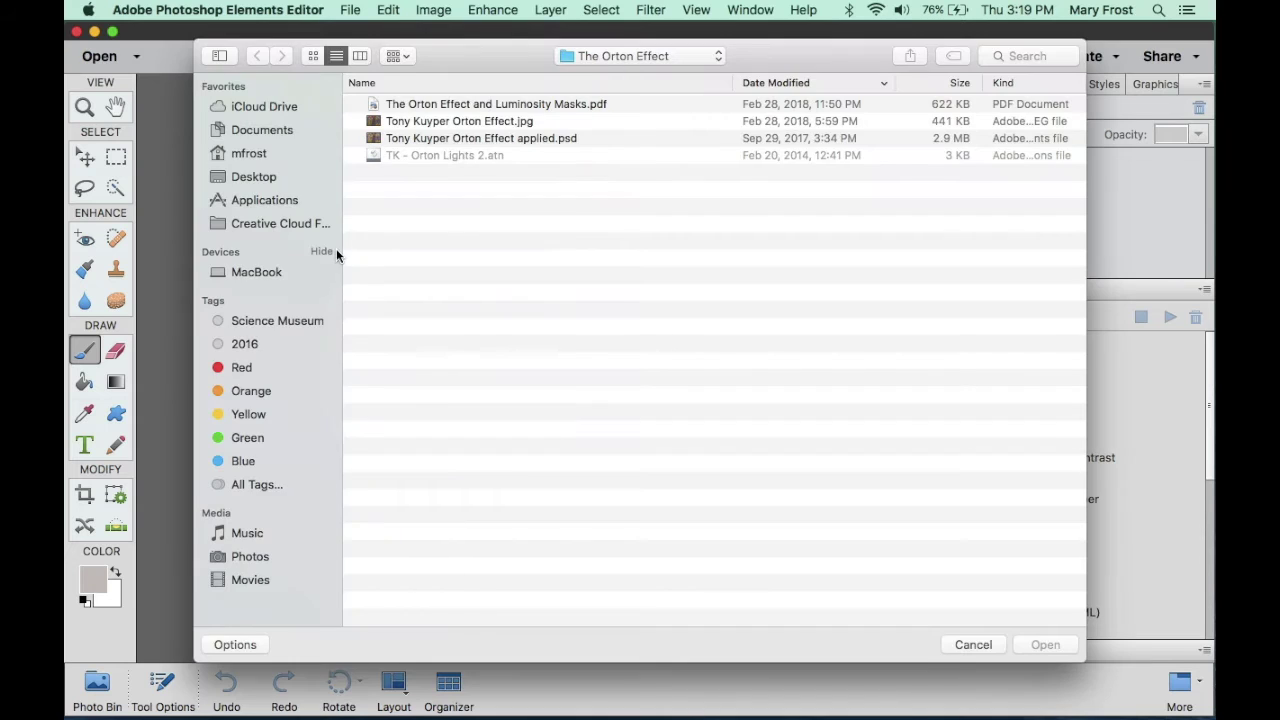
click(718, 57)
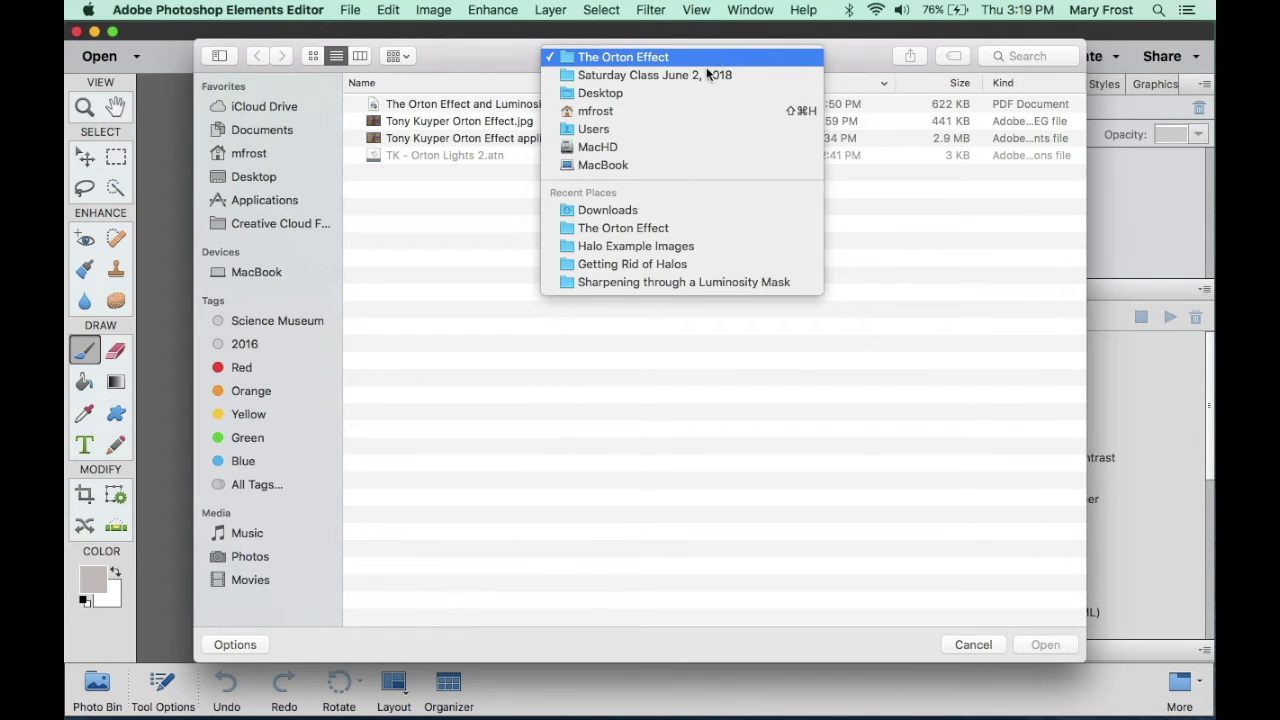
click(654, 93)
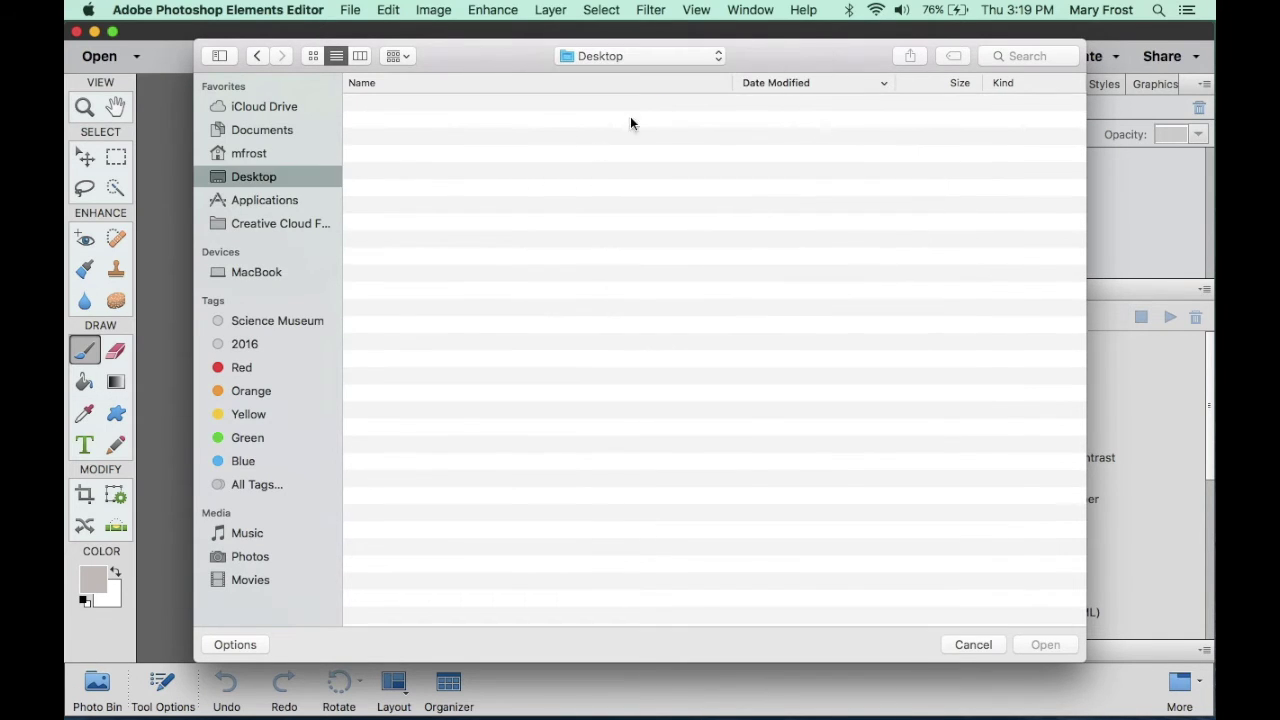
double_click(470, 108)
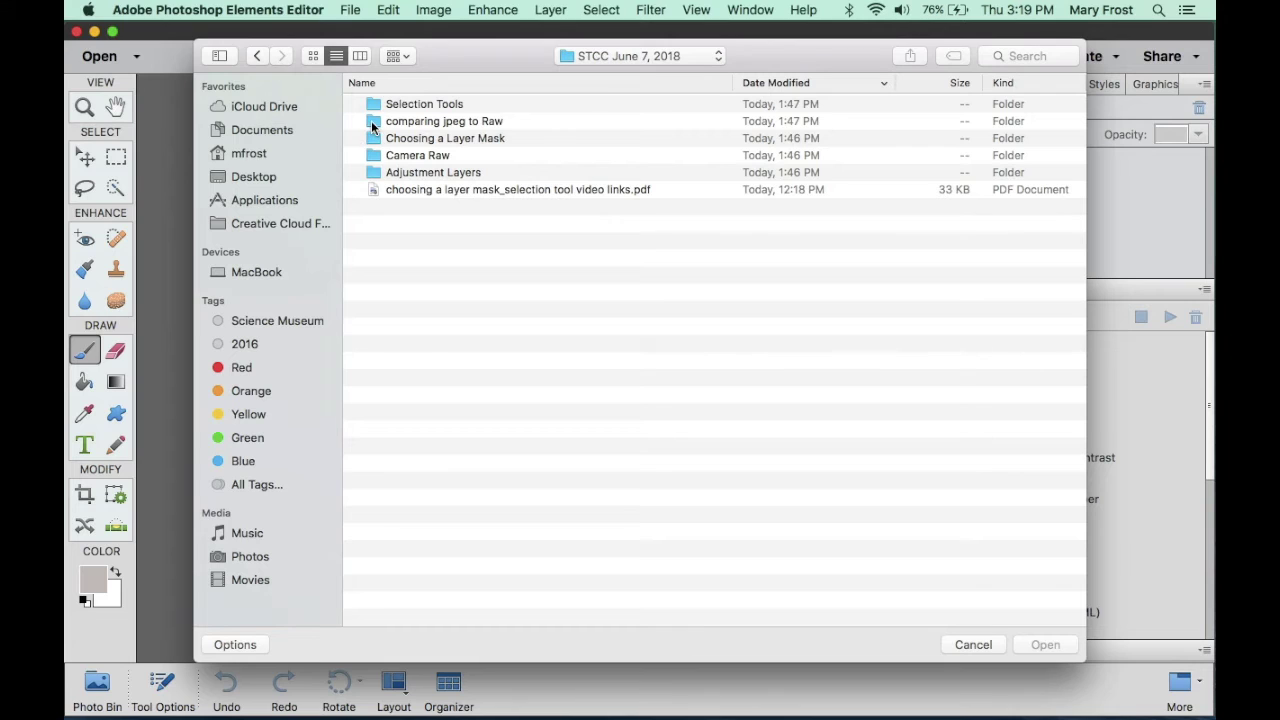
double_click(372, 123)
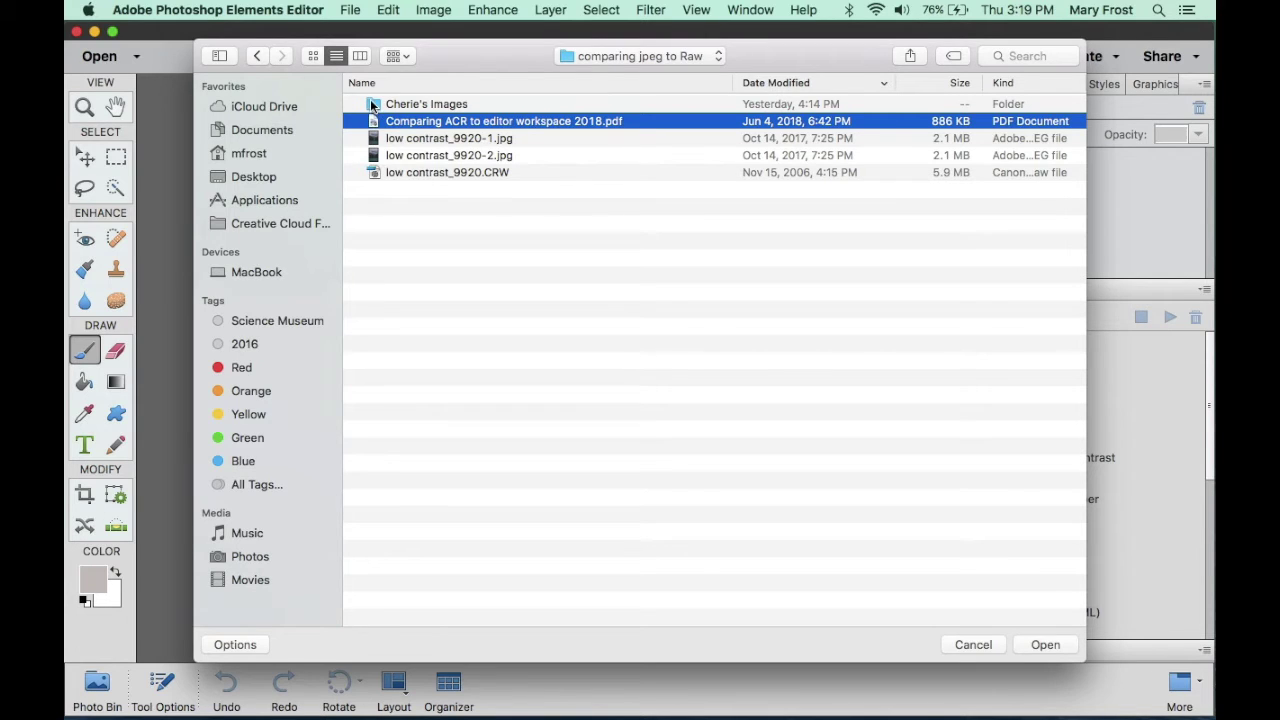
double_click(372, 104)
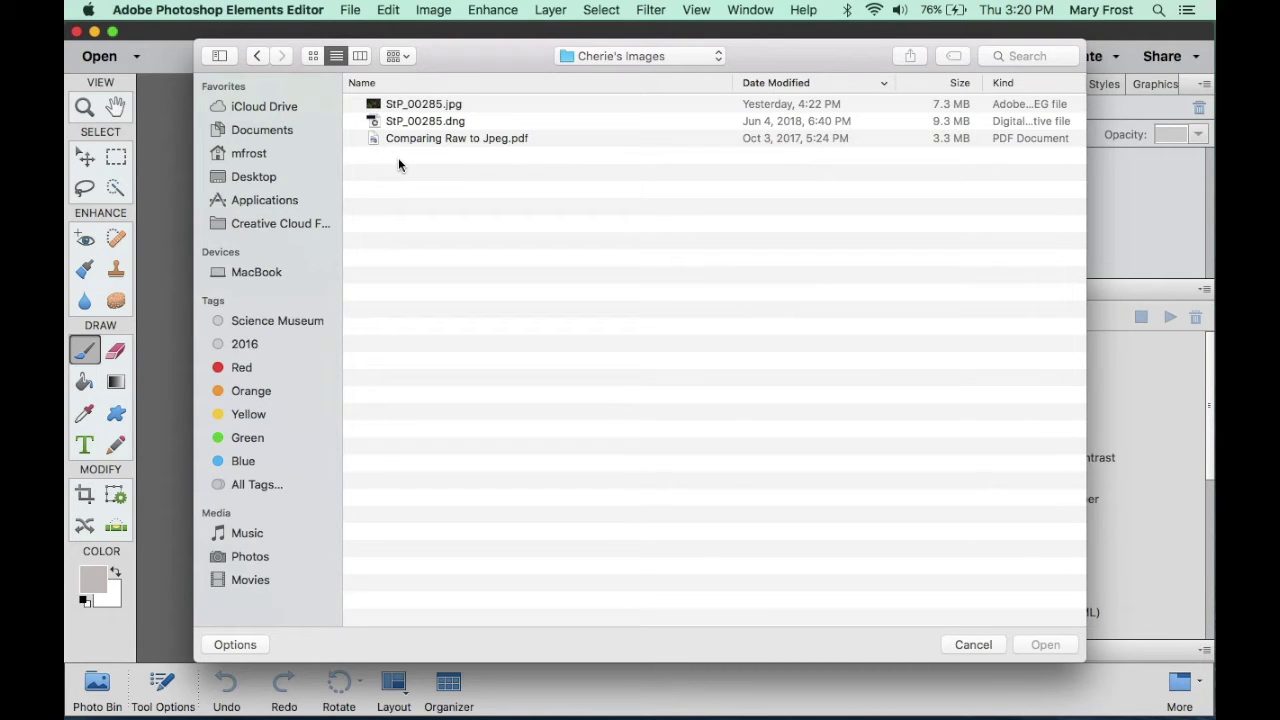
click(452, 124)
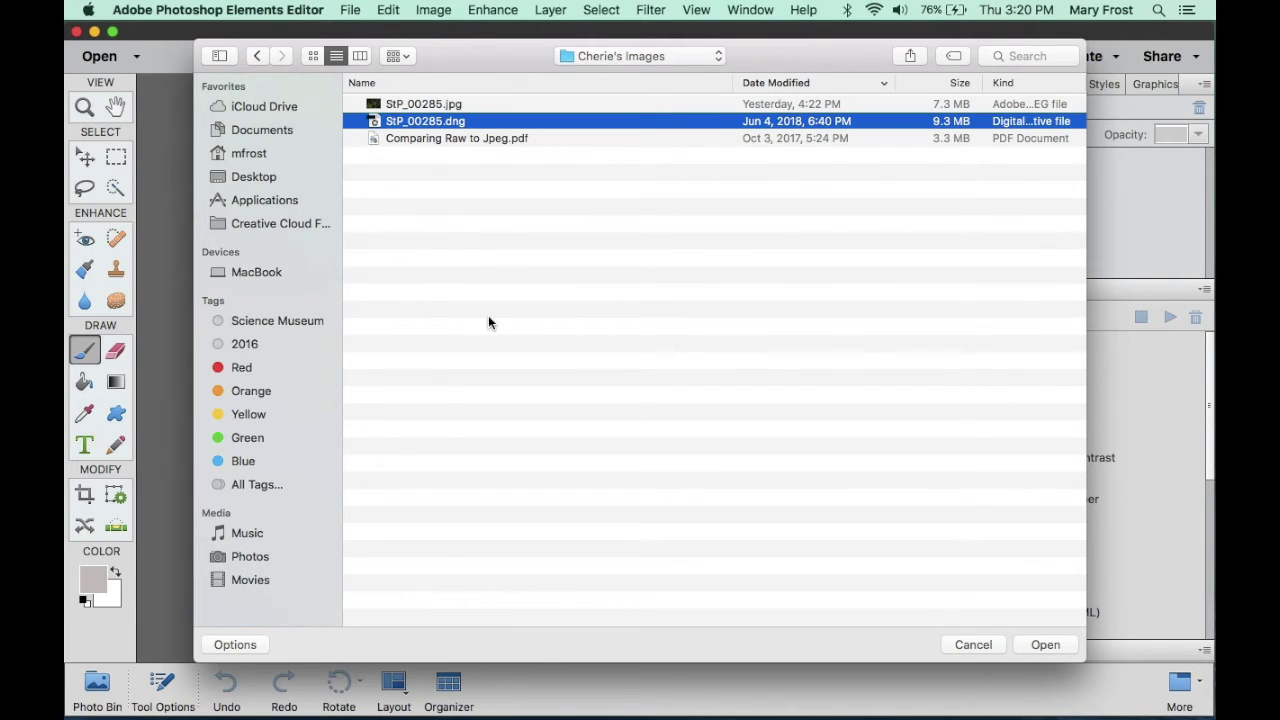
click(1046, 645)
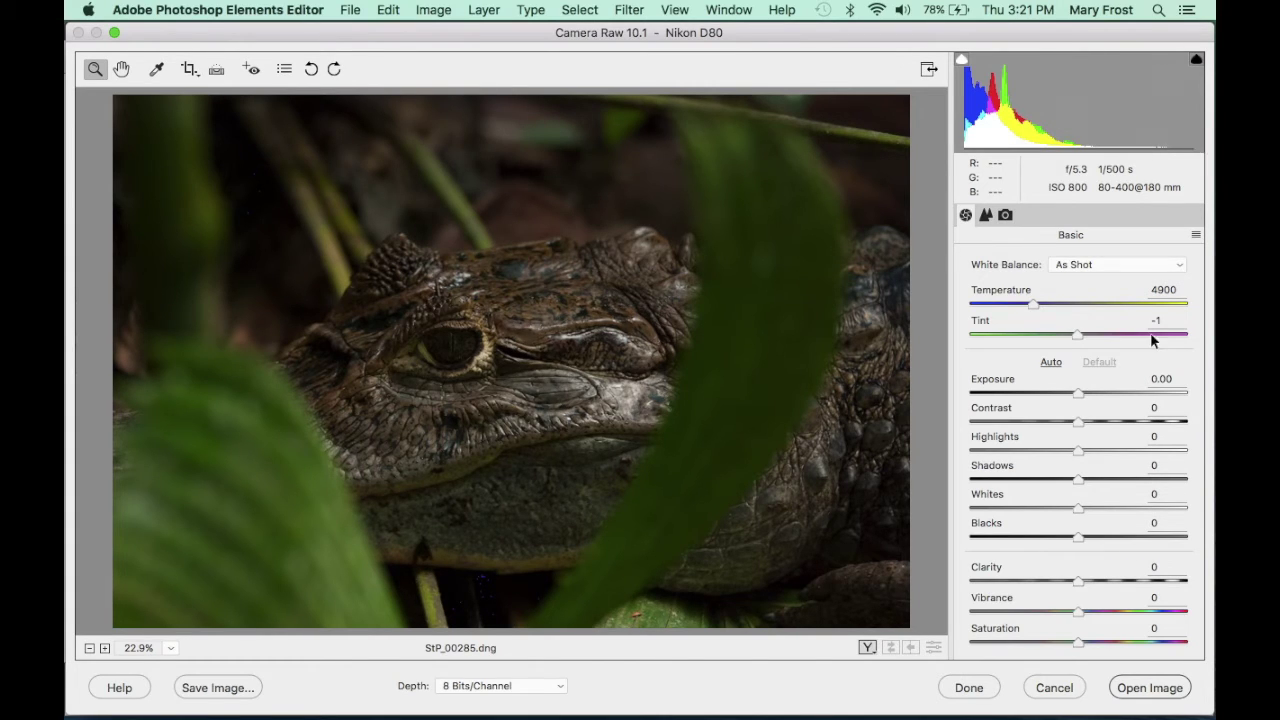
- Raise the raw photo's Whites to +43, using the clipping preview to judge the white point
alt+click(1078, 509)
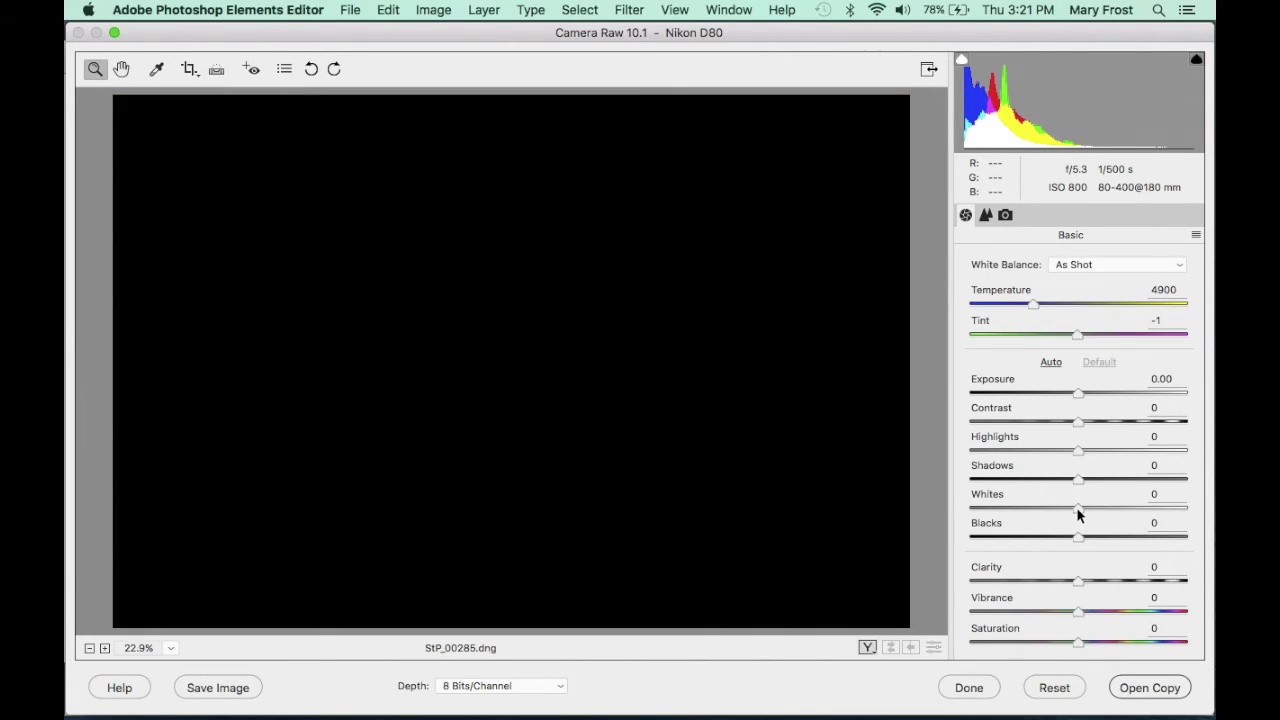
drag(1078, 509, 1125, 509)
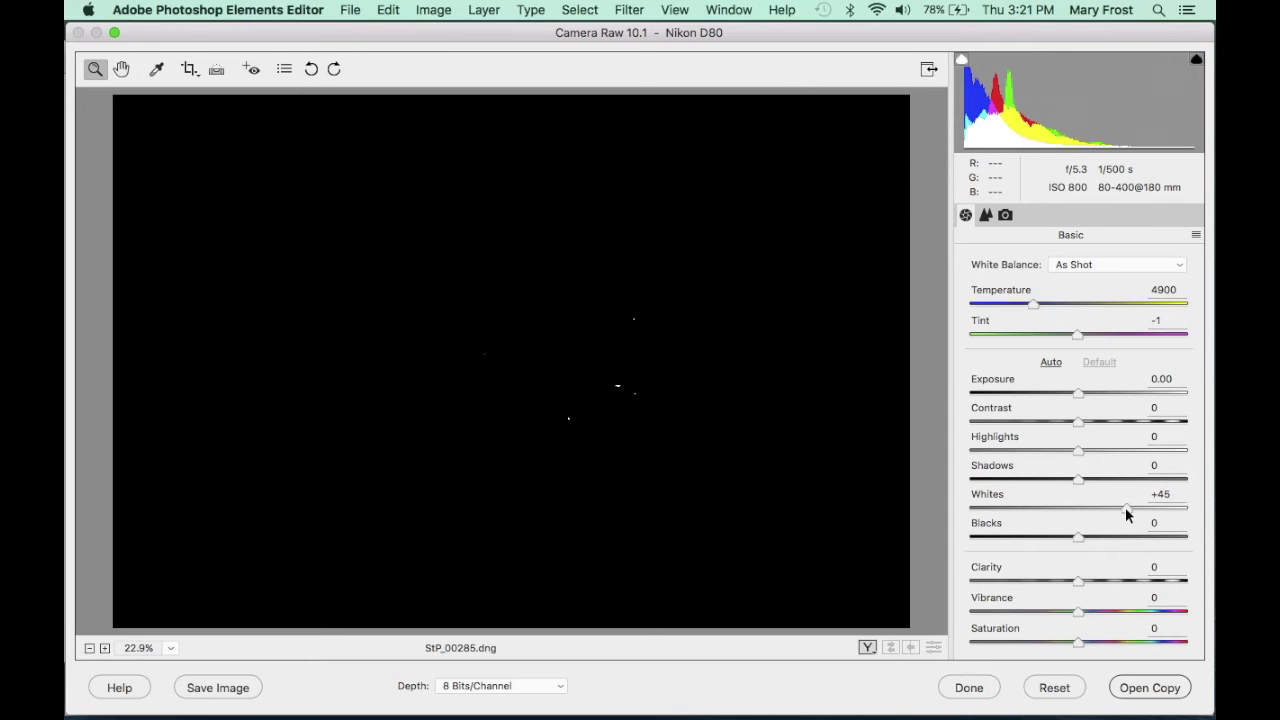
drag(1125, 507, 1123, 508)
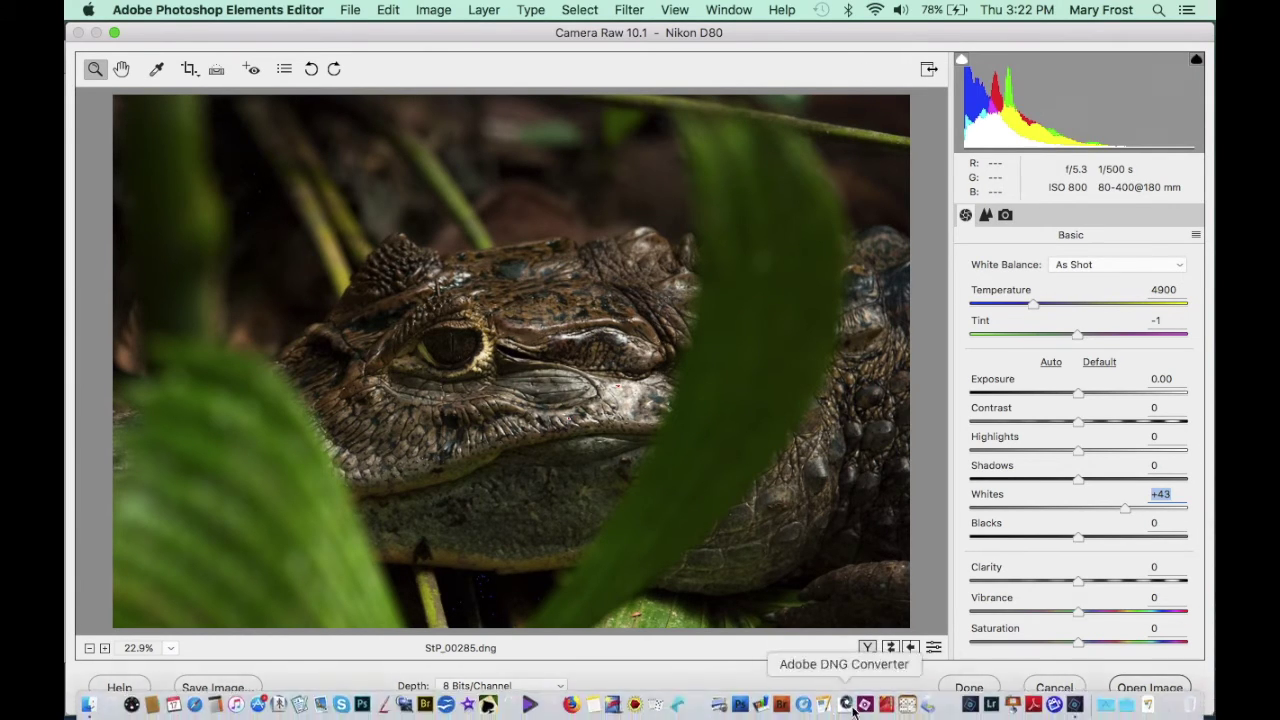
- Compare the before and after settings, restore the adjusted version, and open the raw image in the editor
click(891, 649)
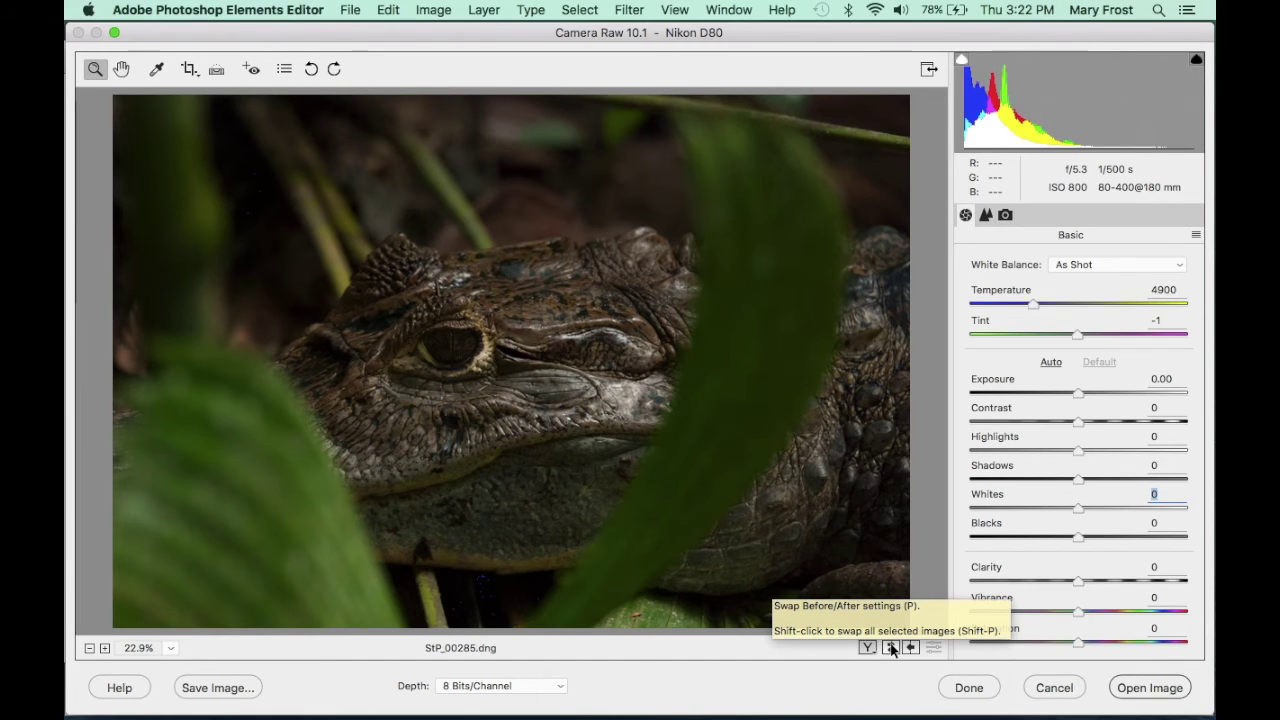
click(891, 649)
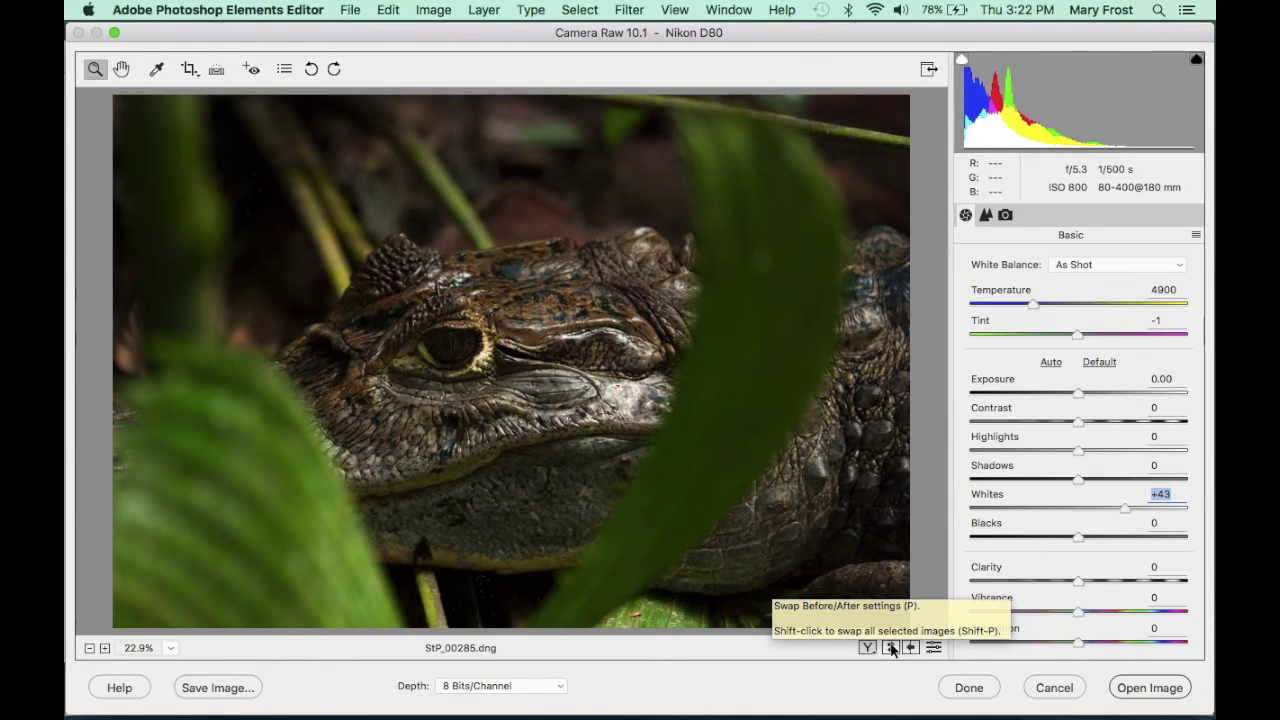
click(1150, 688)
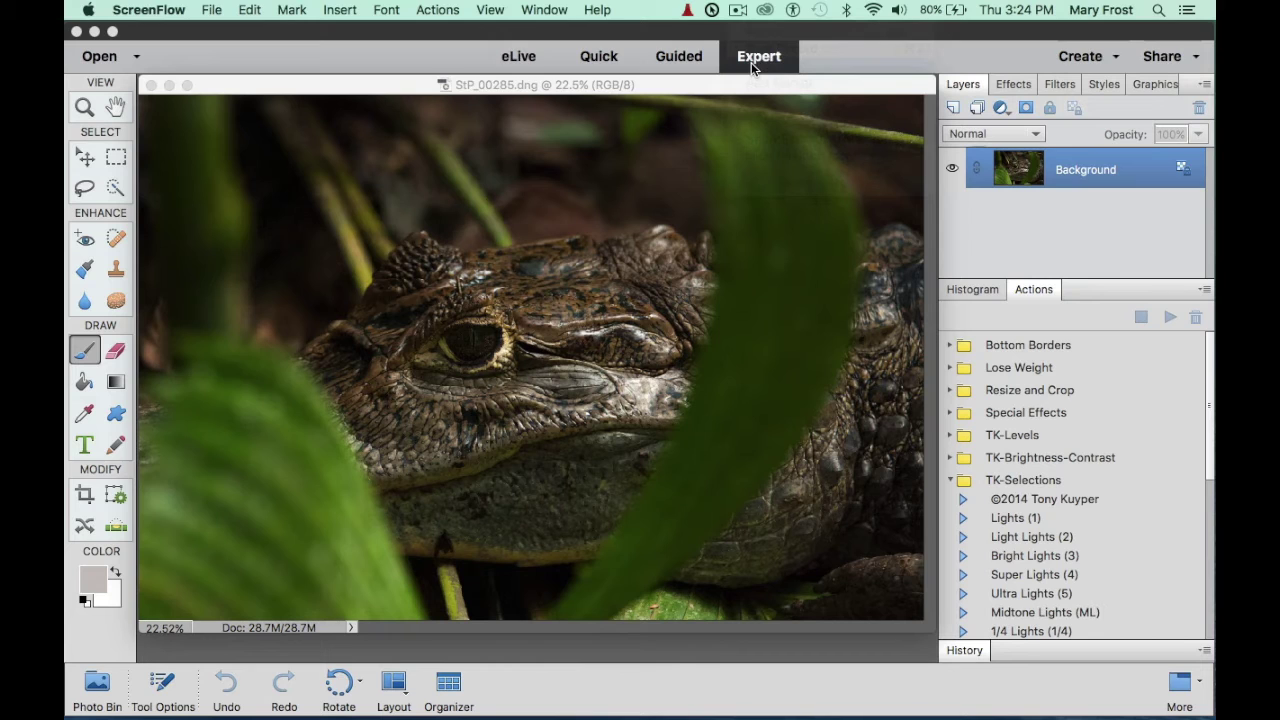
- Open StP_00285.jpg from the same folder with the file format set to JPEG
click(258, 116)
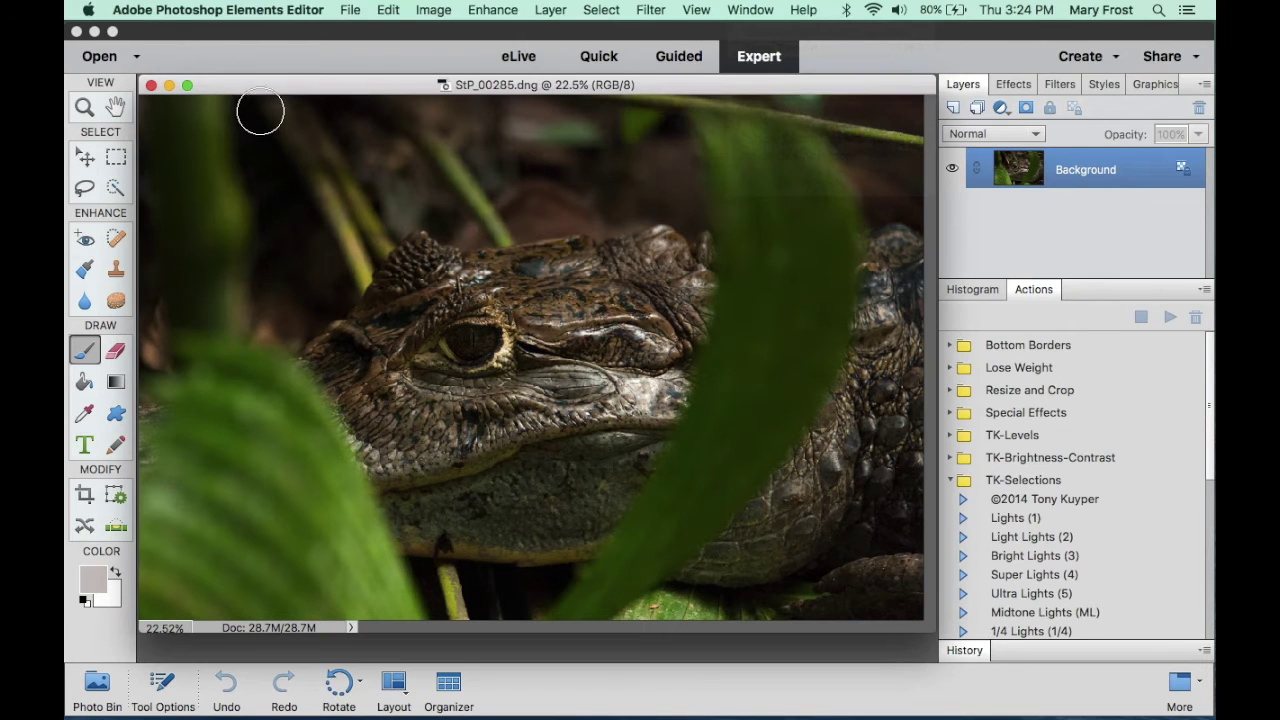
click(352, 10)
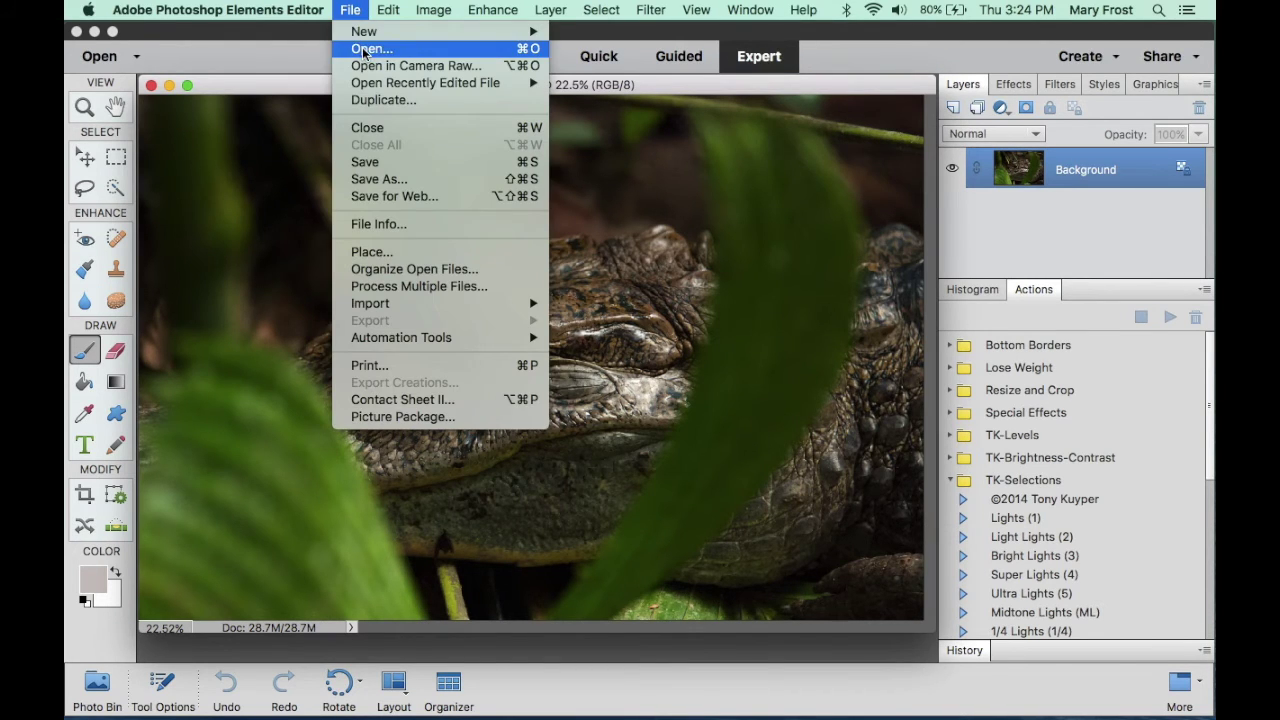
click(363, 50)
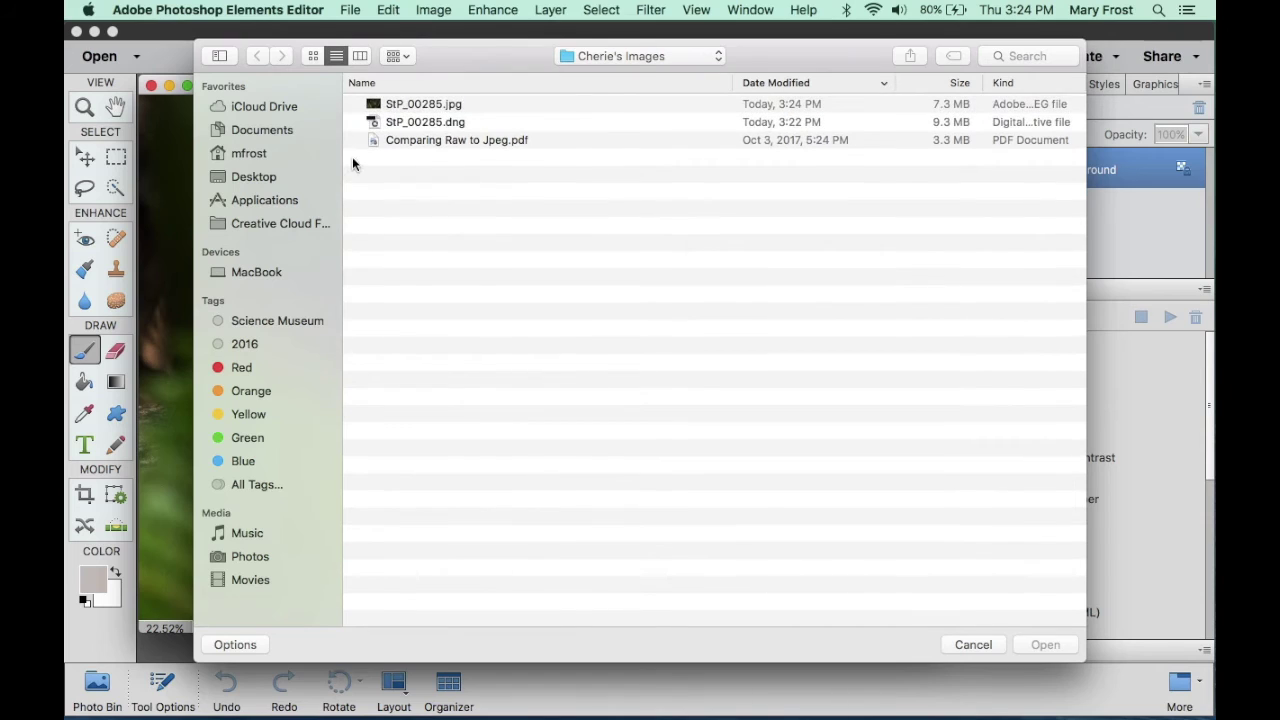
click(442, 106)
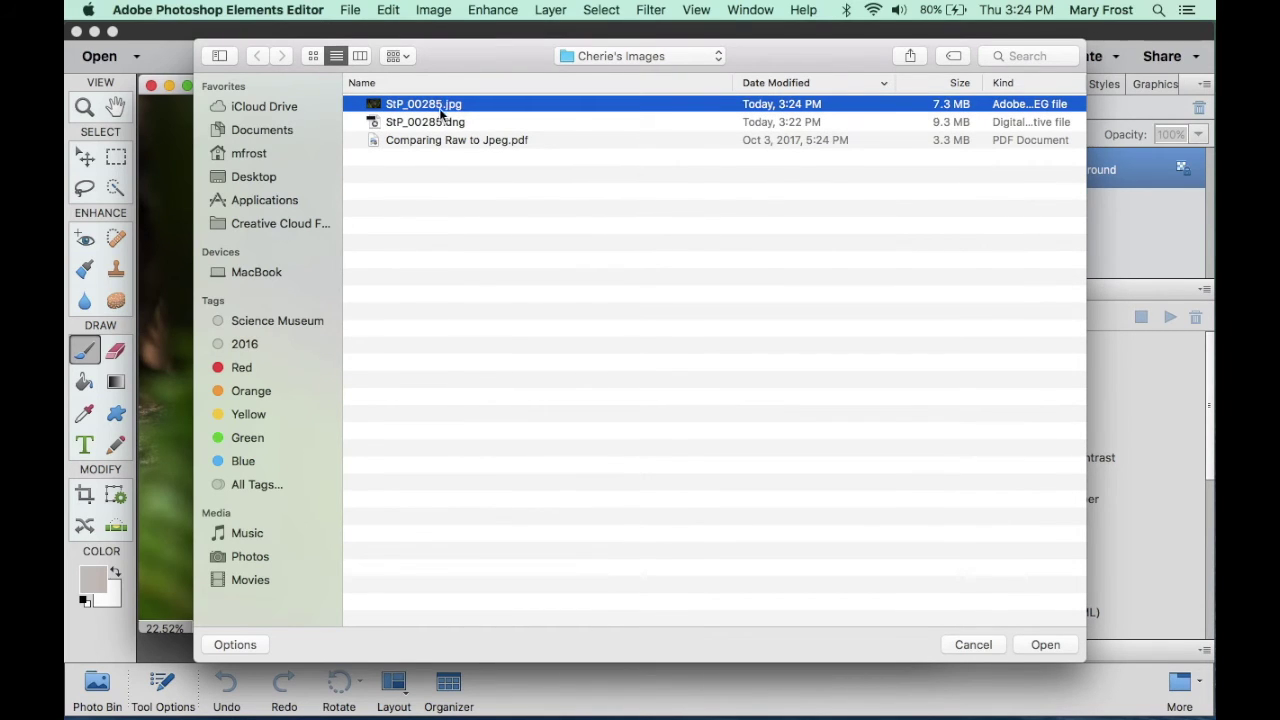
click(225, 643)
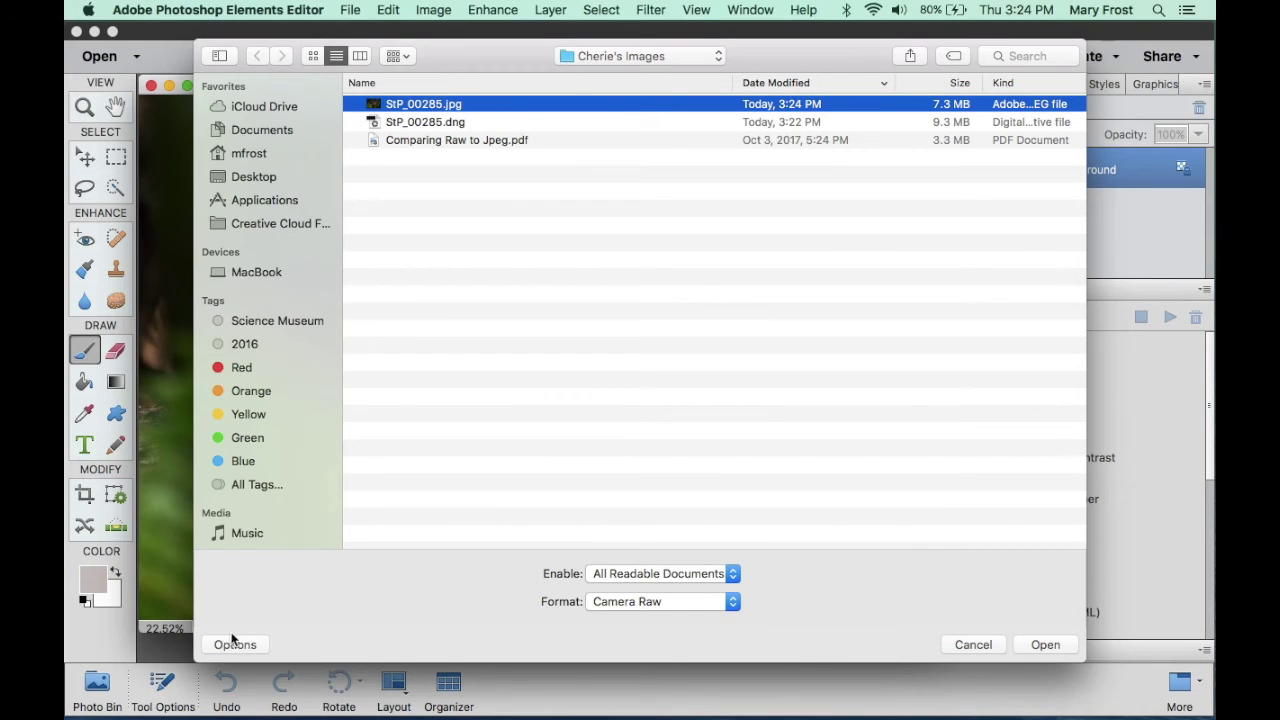
click(733, 602)
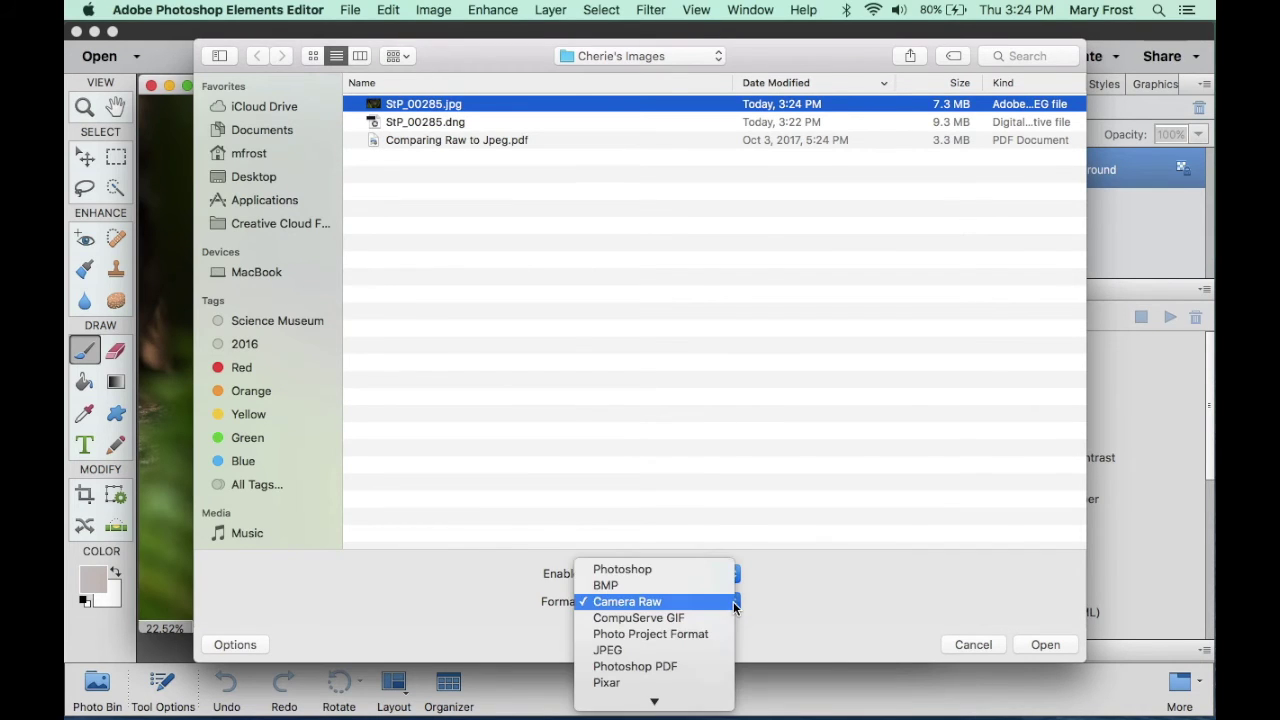
click(632, 652)
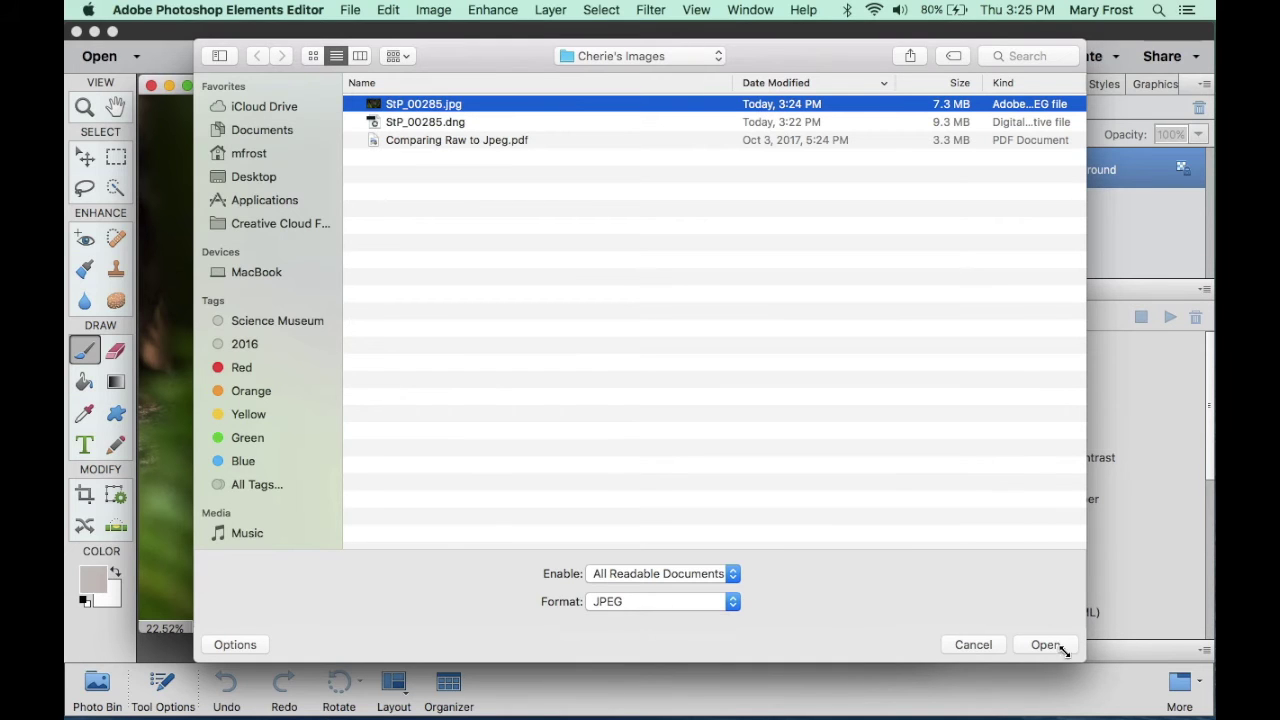
click(1052, 647)
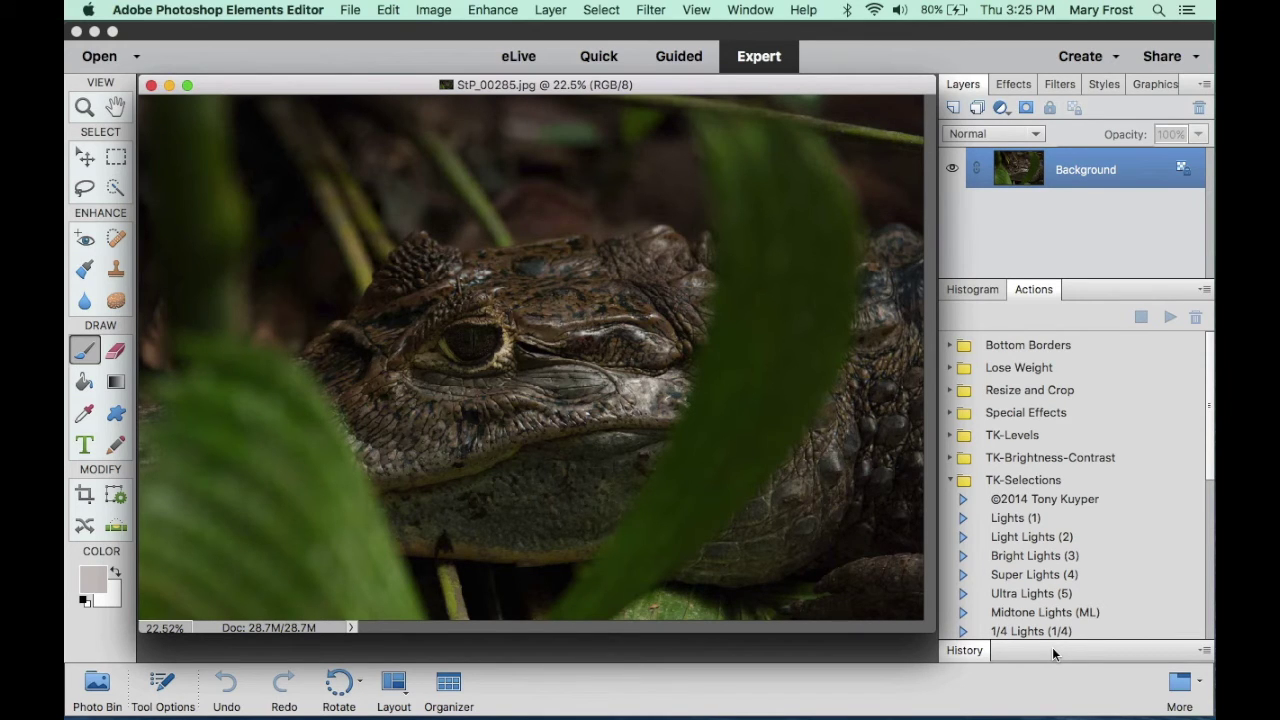
- Show the JPEG's histogram and refresh it with uncached data
click(985, 290)
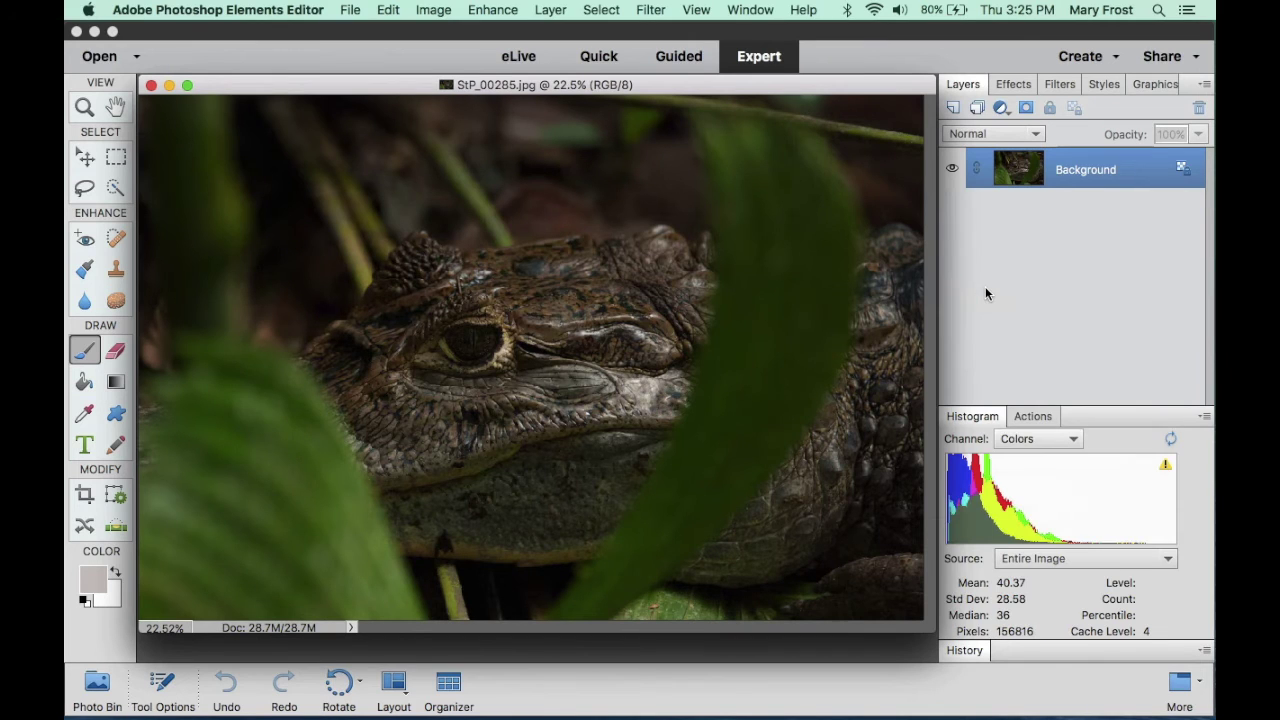
click(1165, 467)
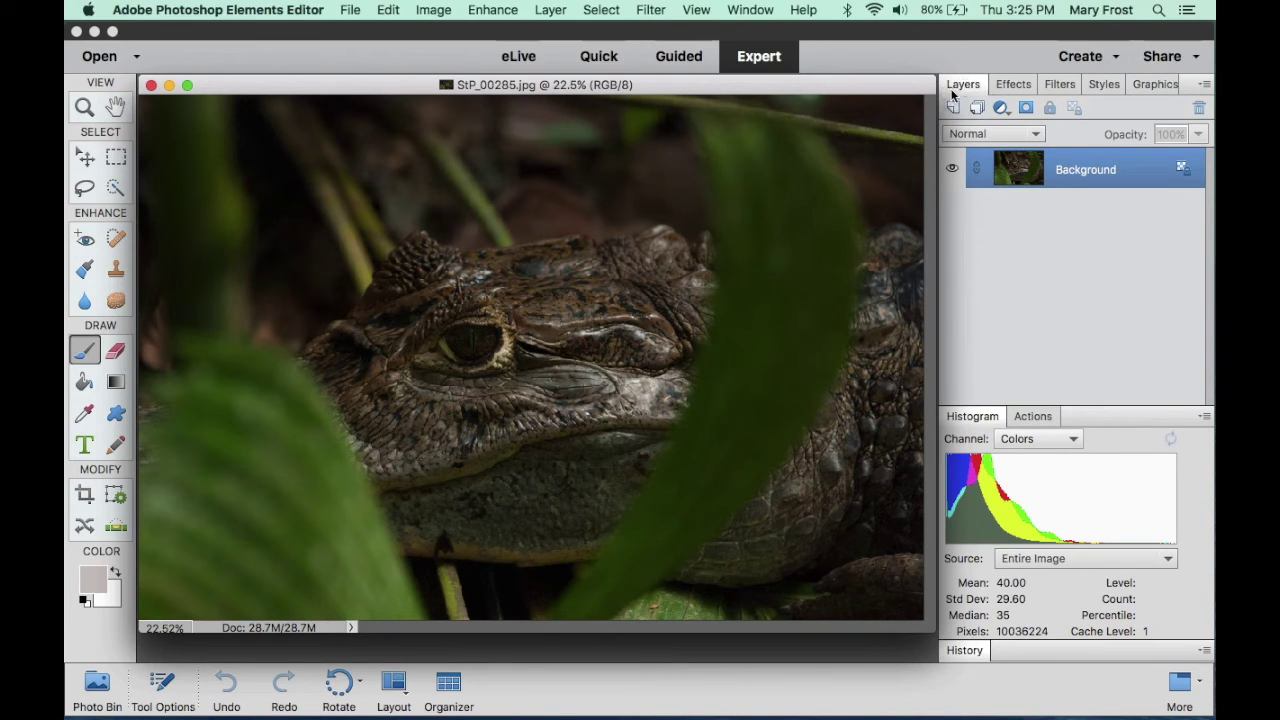
- Add a Levels adjustment layer to the JPEG with the white input level at 224, and refresh the histogram
click(999, 108)
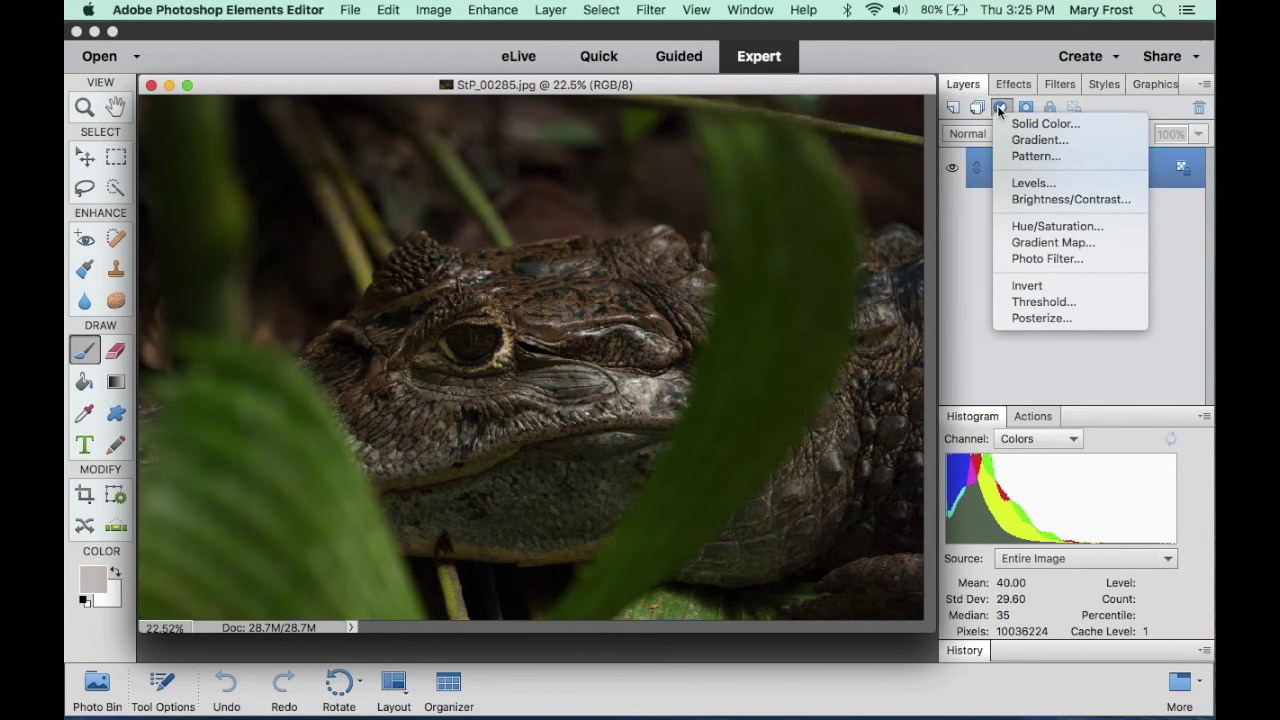
click(1027, 185)
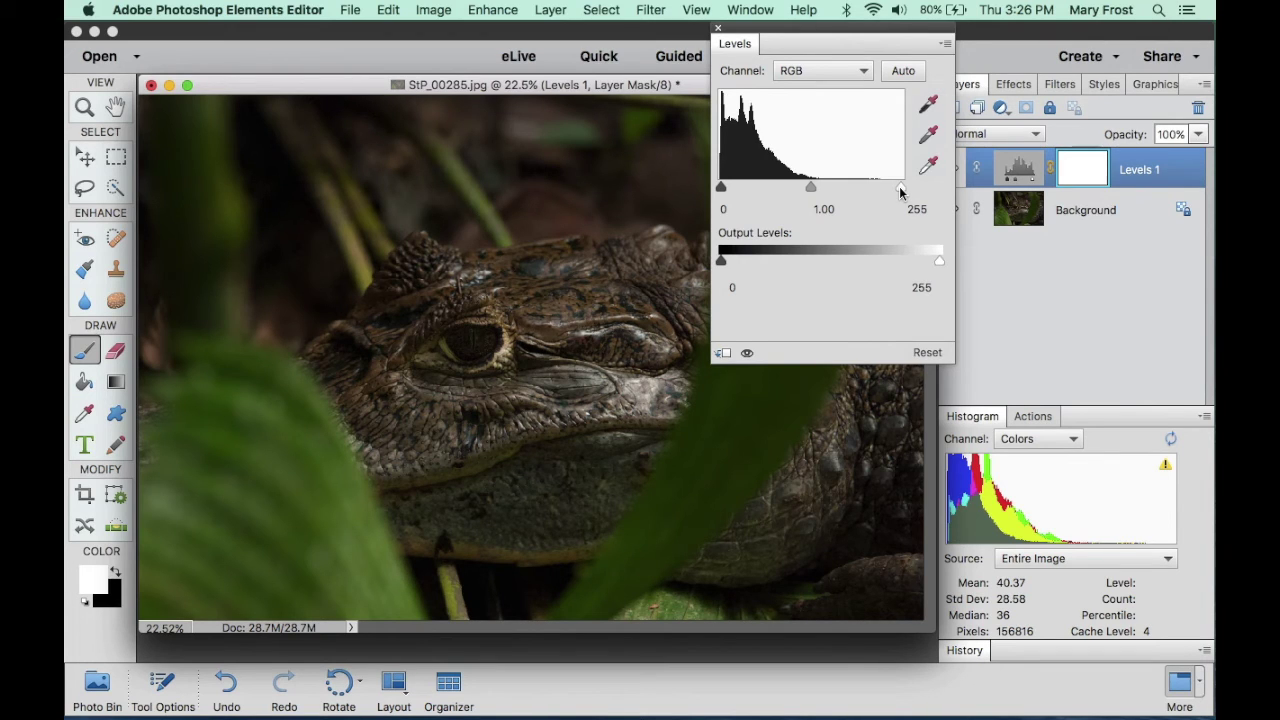
alt+drag(900, 191, 880, 190)
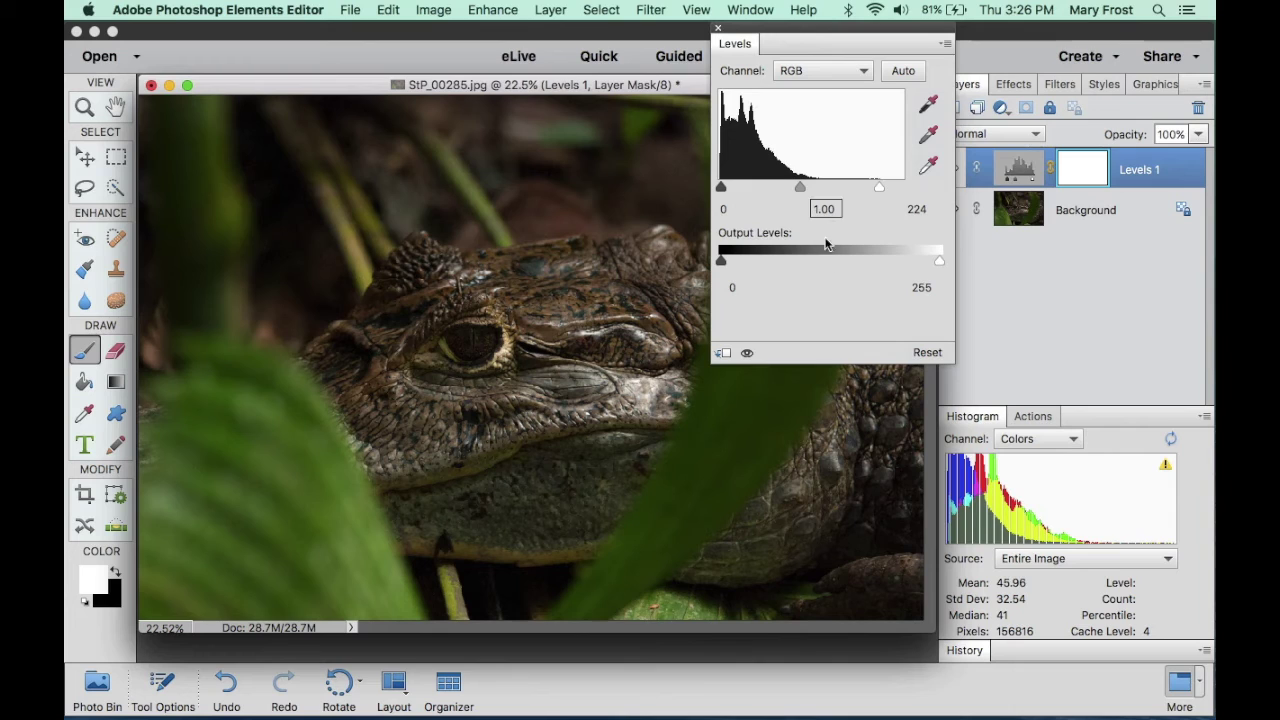
click(717, 28)
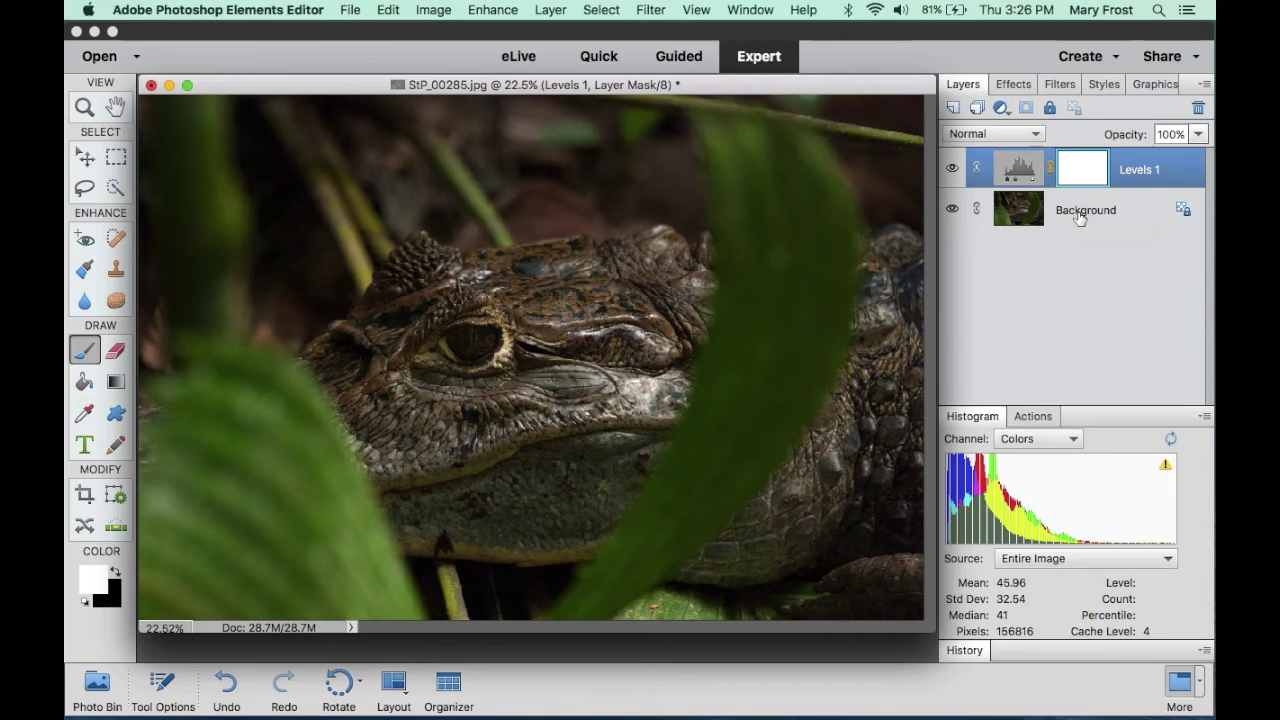
click(1165, 468)
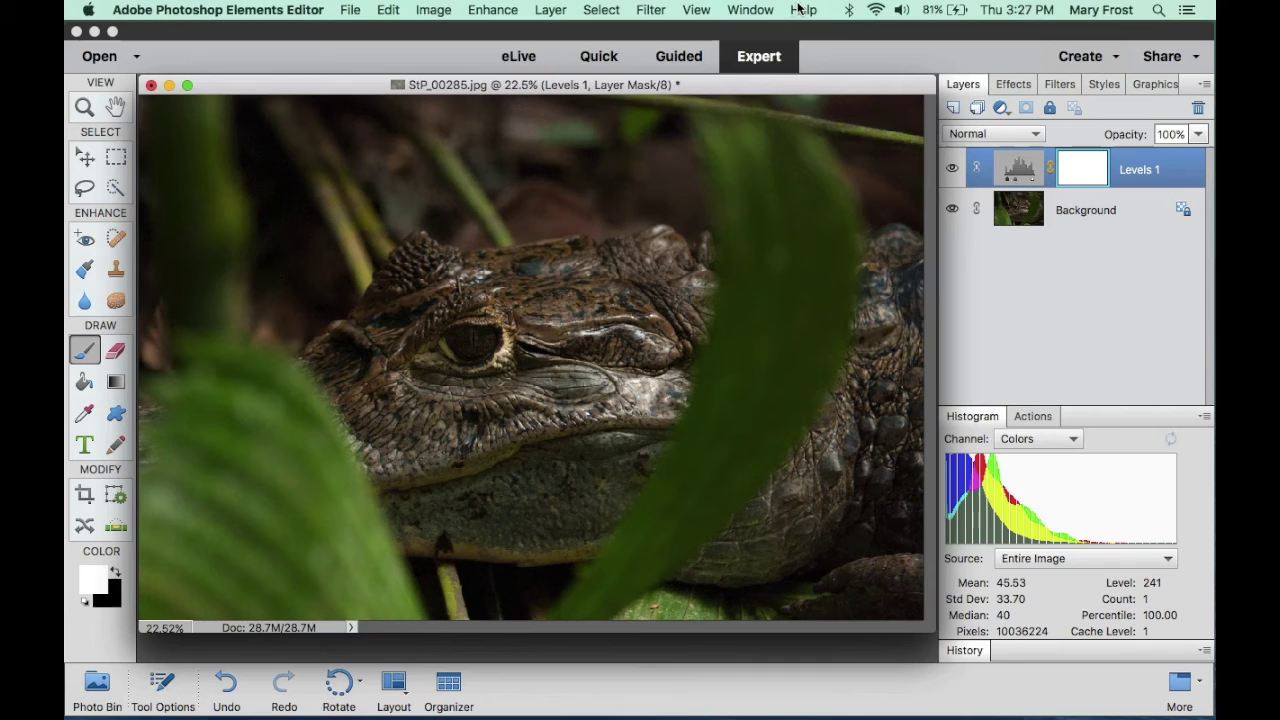
- Consolidate all open image windows into tabs
click(758, 9)
mouse_move(762, 32)
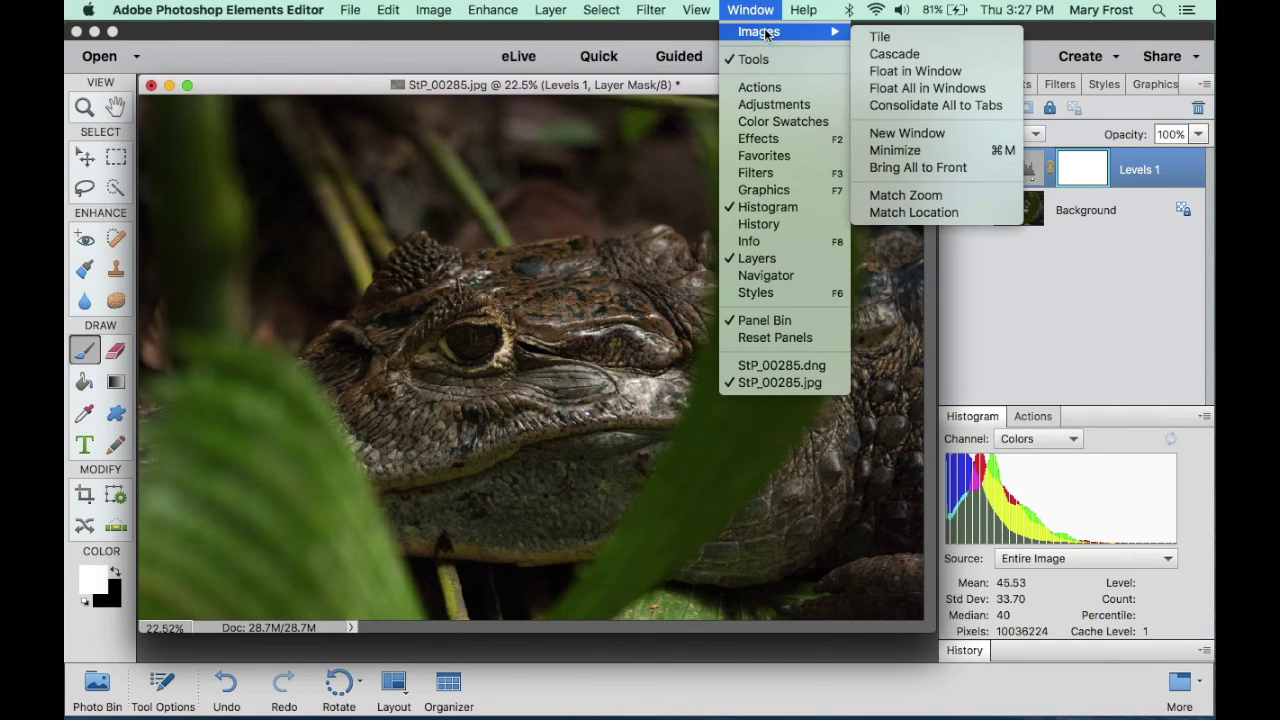
click(928, 105)
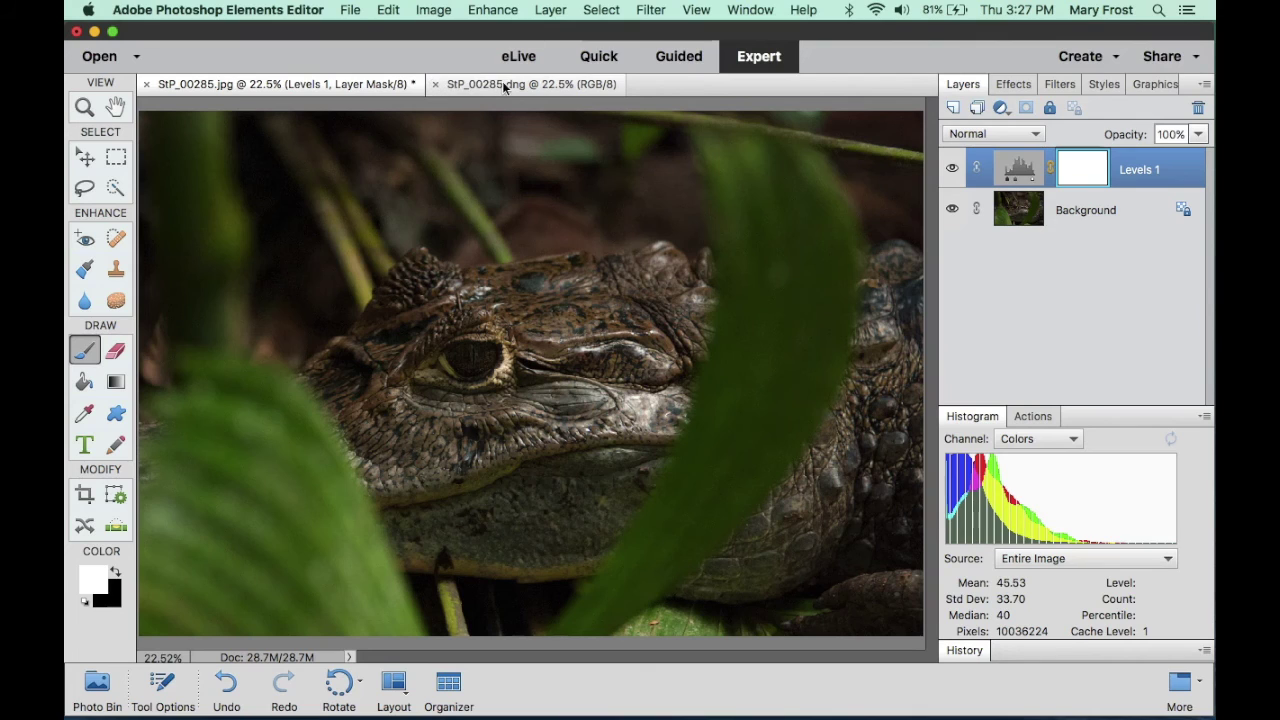
- Refresh the histogram of StP_00285.dng with uncached data and compare the image and histogram with those of StP_00285.jpg
click(505, 85)
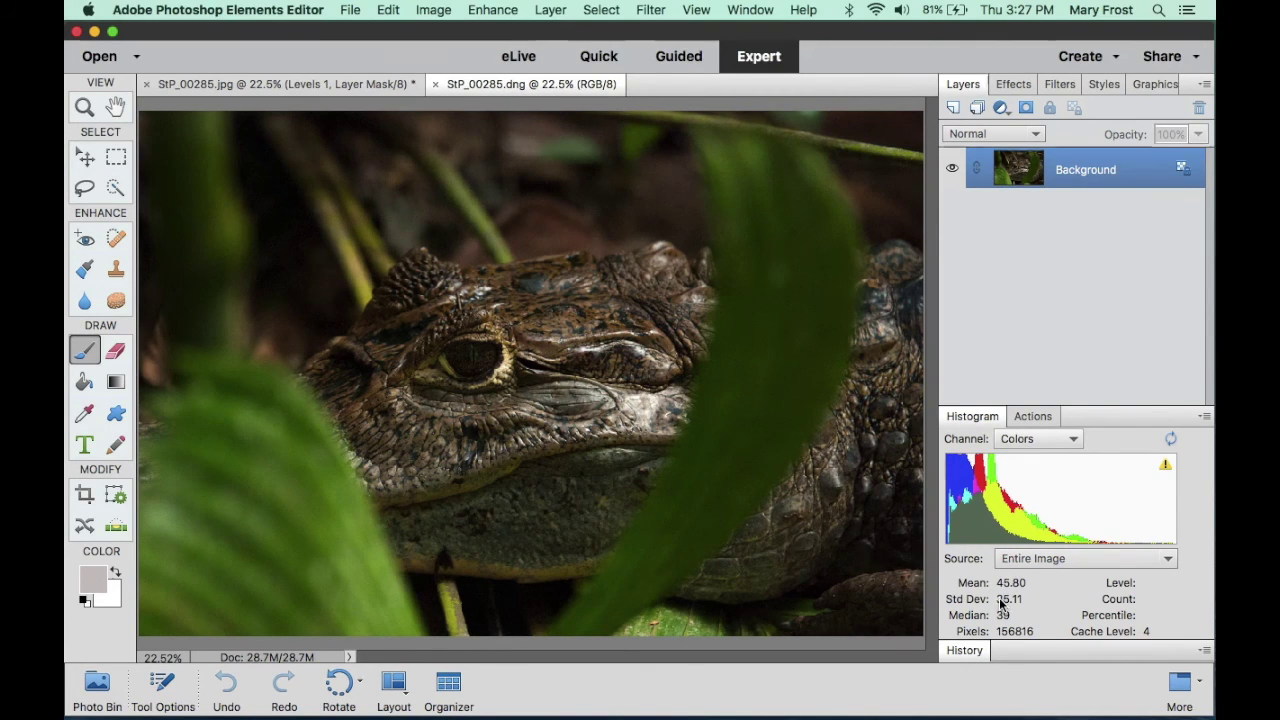
click(1165, 466)
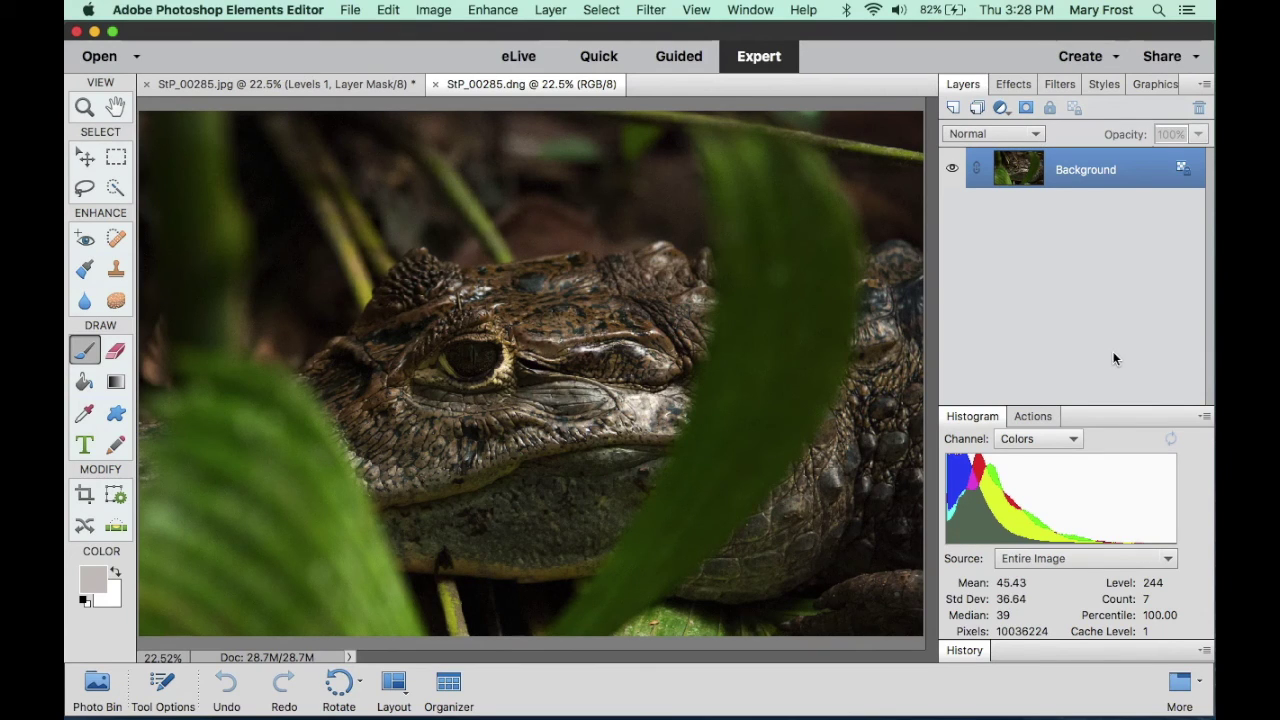
click(273, 84)
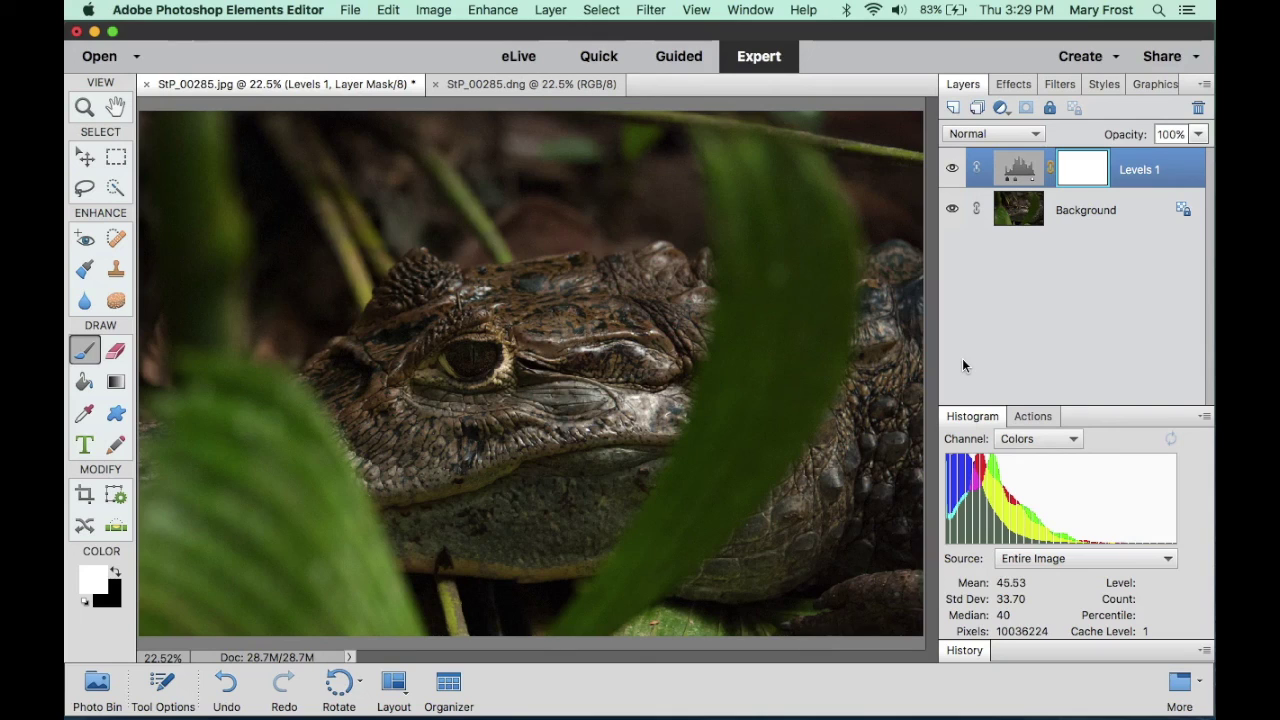
click(528, 88)
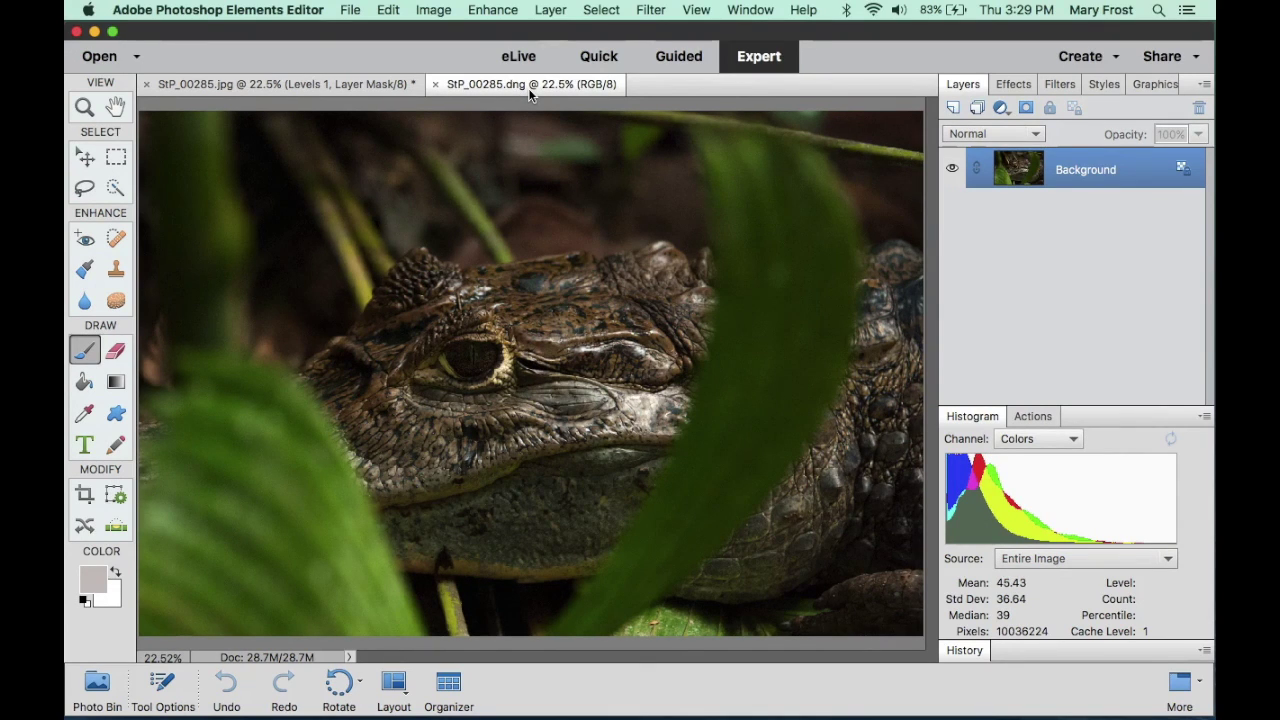